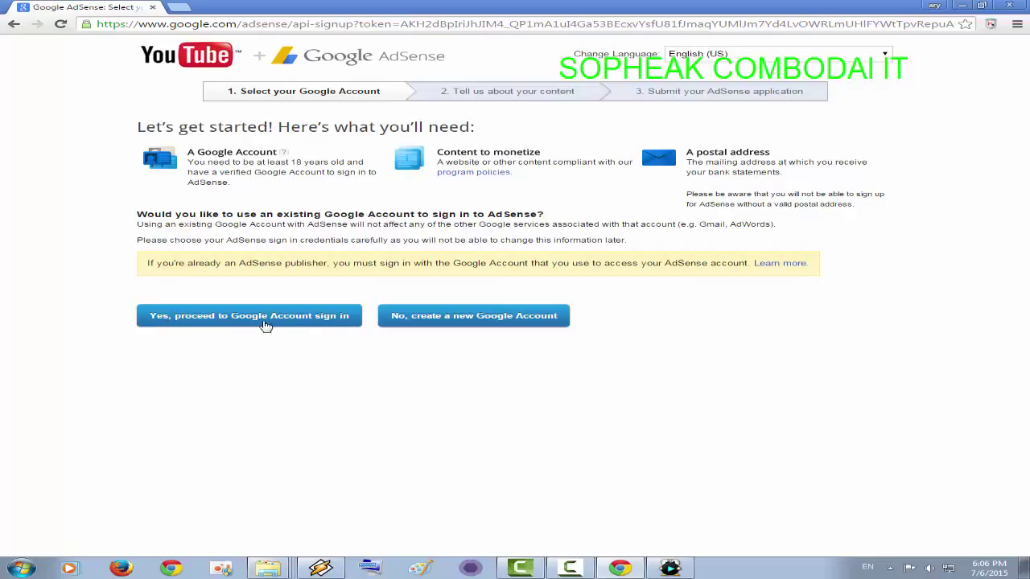
# - Sign in with the existing Google Account and confirm the YouTube channel with English content
pyautogui.click(339, 320)
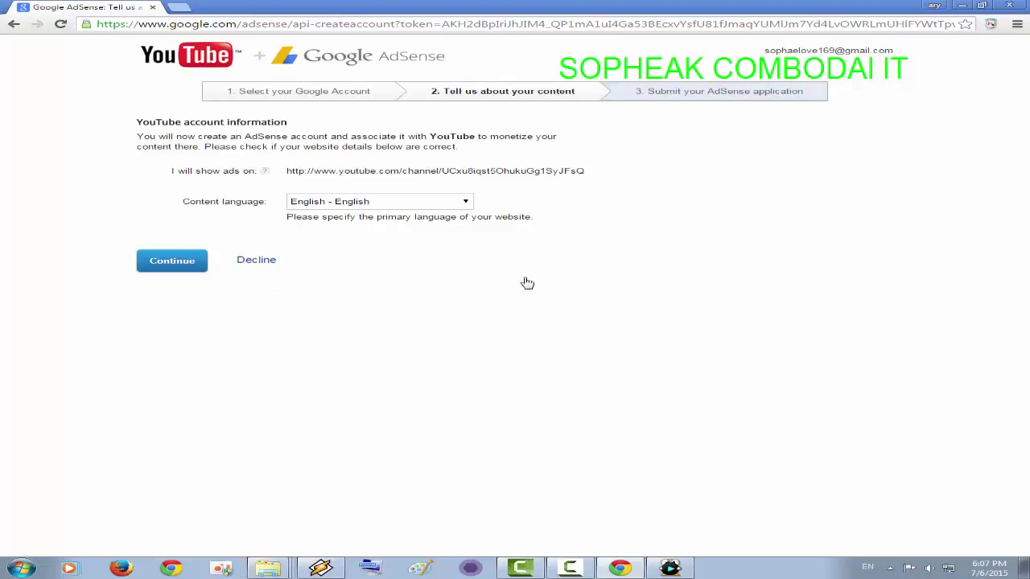
pyautogui.click(172, 263)
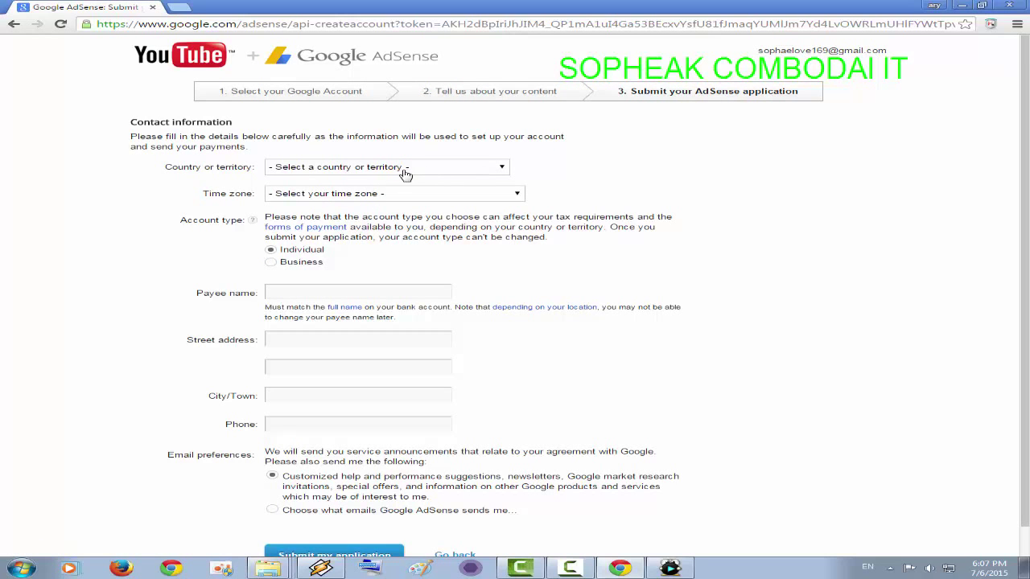
# - Choose Cambodia as the country, giving the (+07:00) Bangkok time zone, and move to Payee name
pyautogui.click(502, 169)
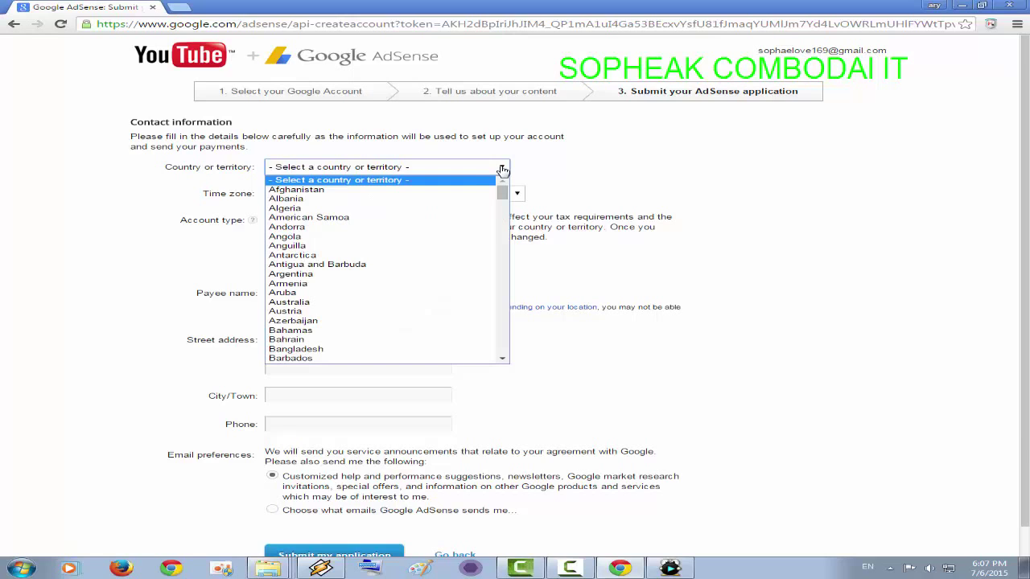
pyautogui.scroll(-11, 370, 285)
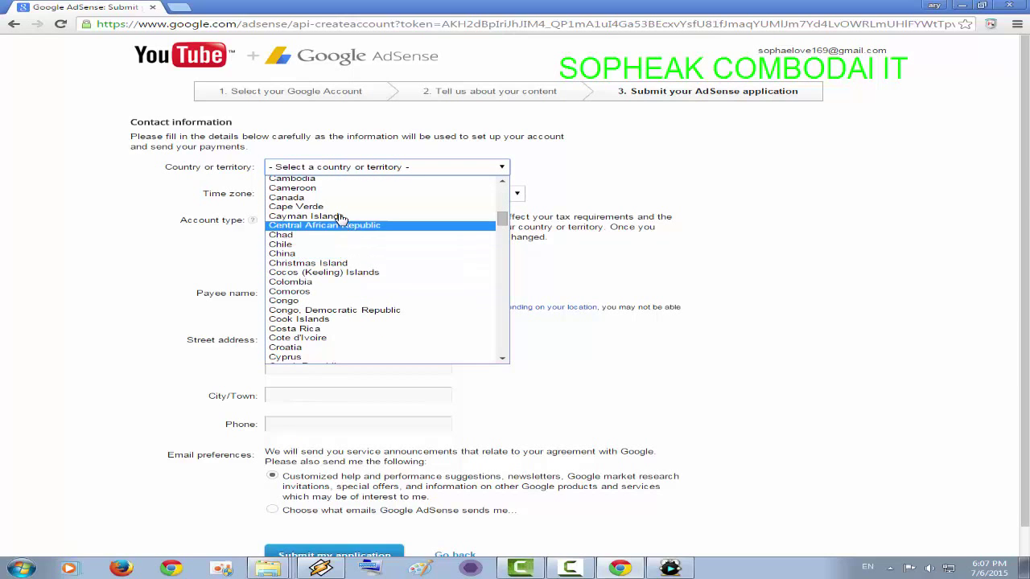
pyautogui.scroll(4, 337, 214)
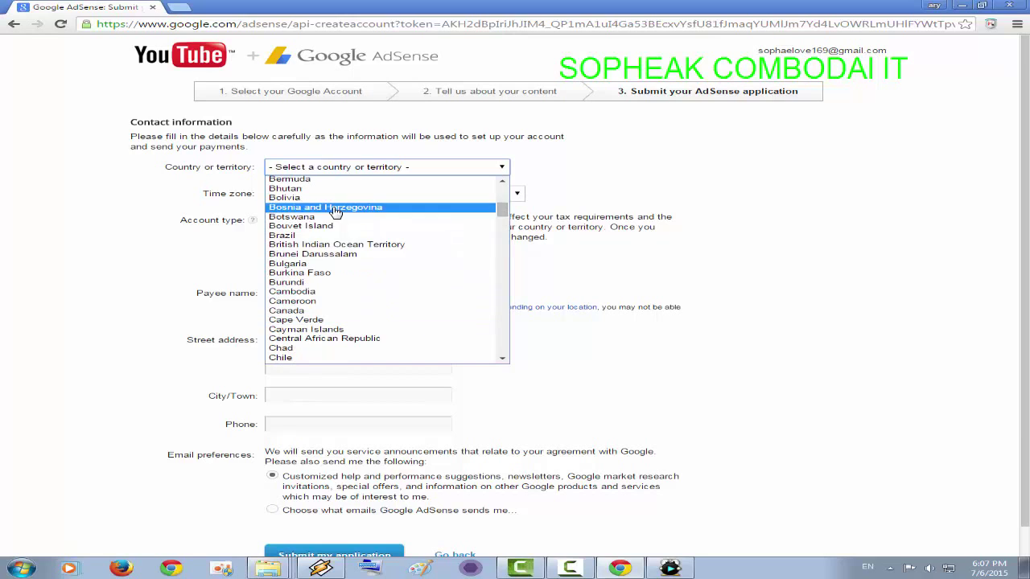
pyautogui.click(297, 293)
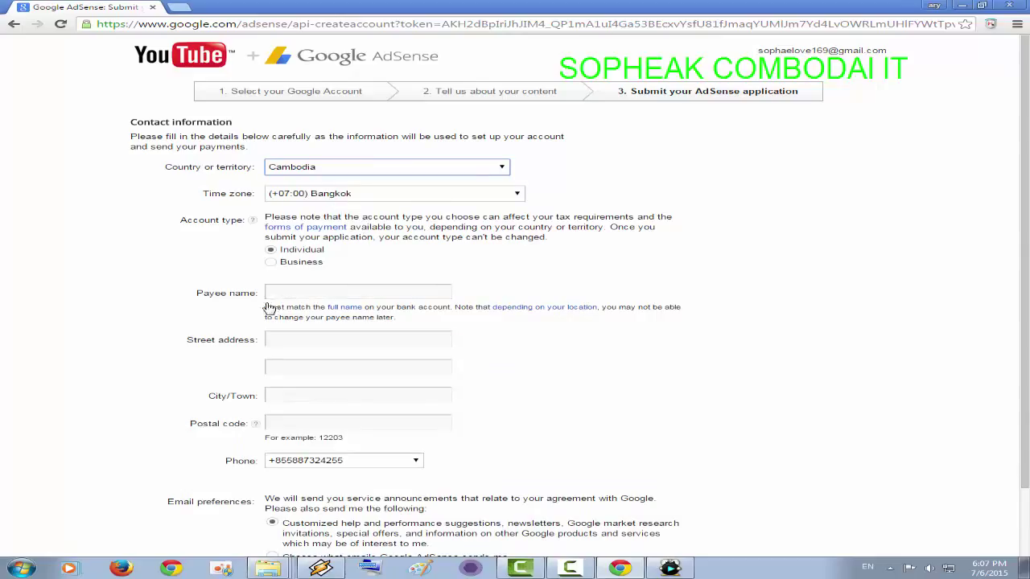
pyautogui.click(292, 295)
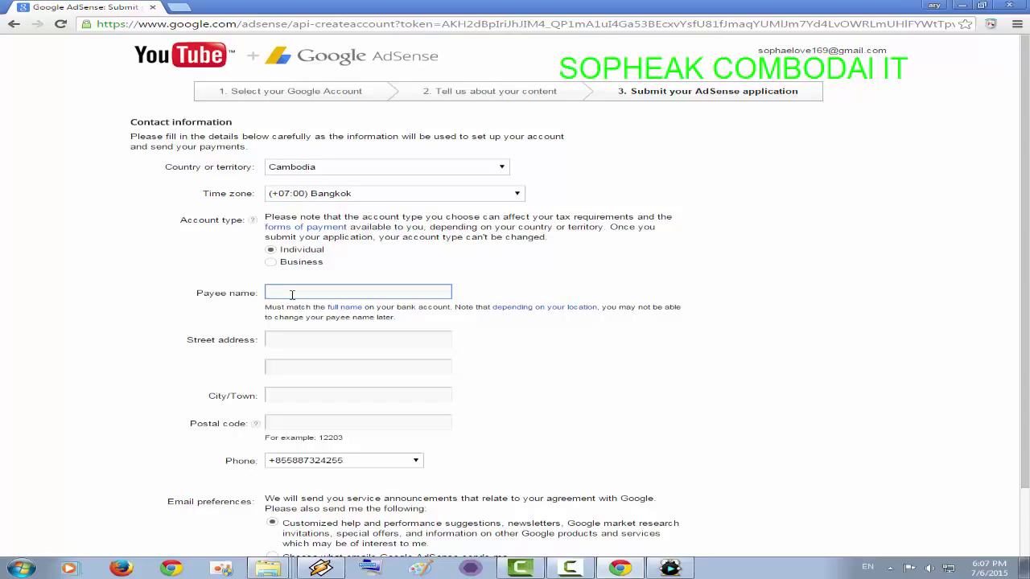
# - Enter the payee's full name, correcting an initial typo
pyautogui.write('soph')
pyautogui.press('BackSpace')
pyautogui.press('BackSpace')
pyautogui.press('BackSpace')
# - Fill in the first street address line and bring up Explorer's recent locations
pyautogui.click(313, 339)
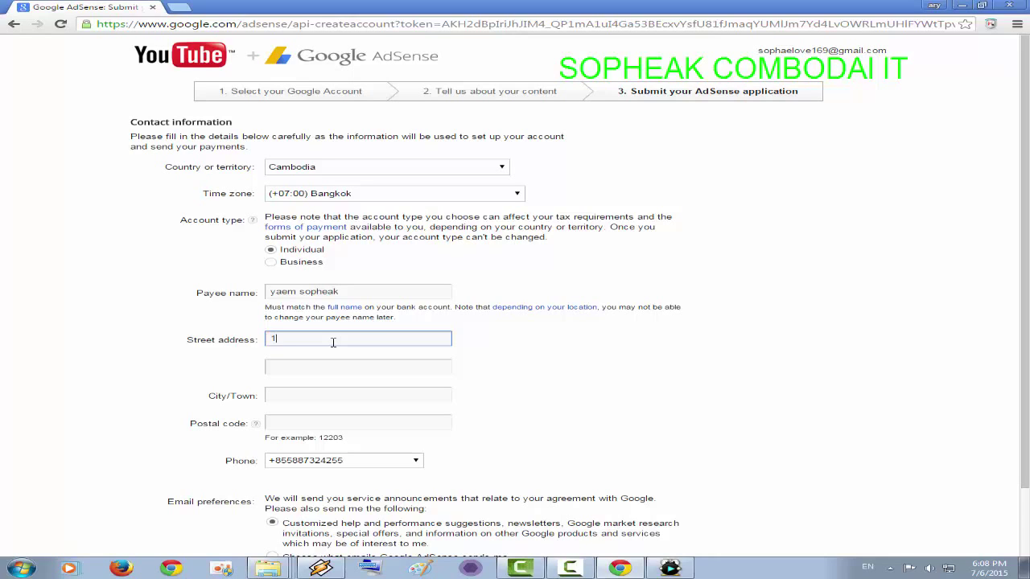
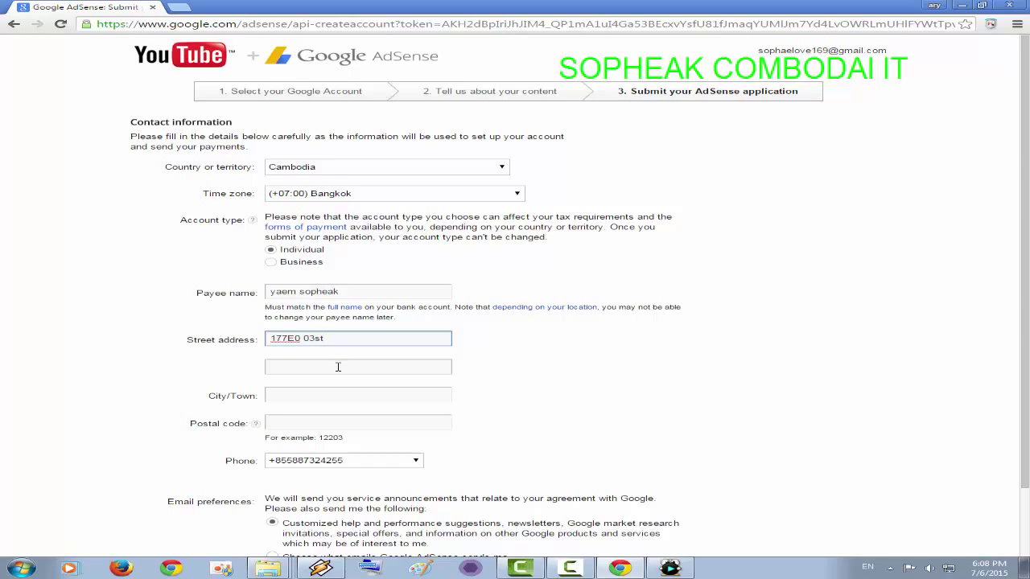
pyautogui.click(337, 367)
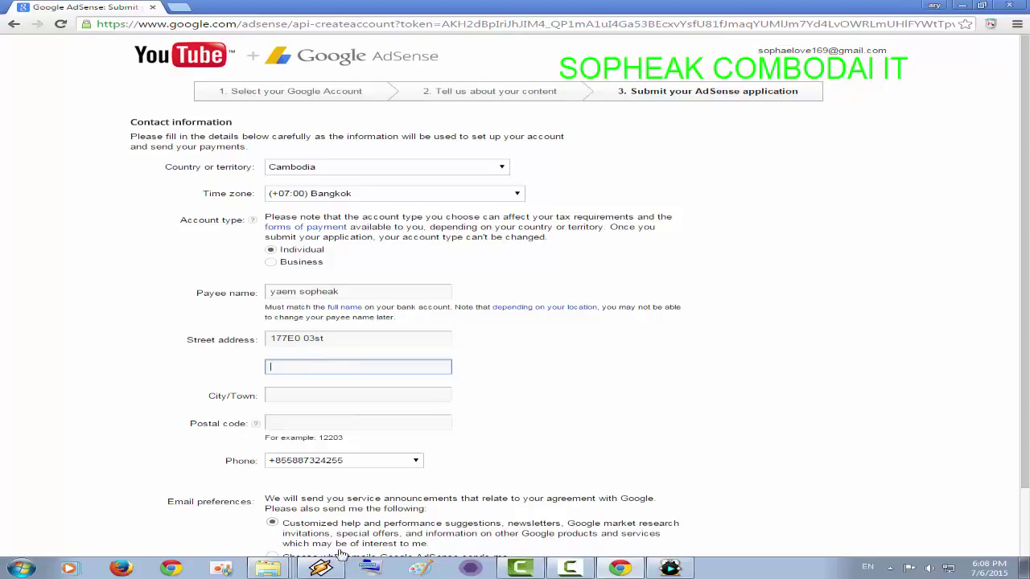
pyautogui.rightClick(273, 569)
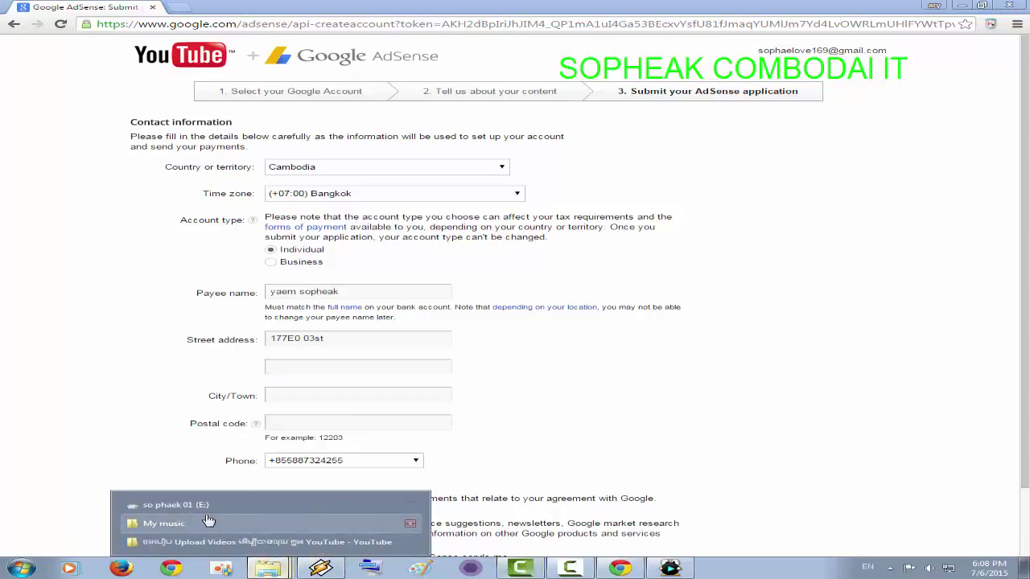
# - Copy the 'Banteay Meas postal code 80106 kampot' folder name from D:\recode and return to the form
pyautogui.click(176, 504)
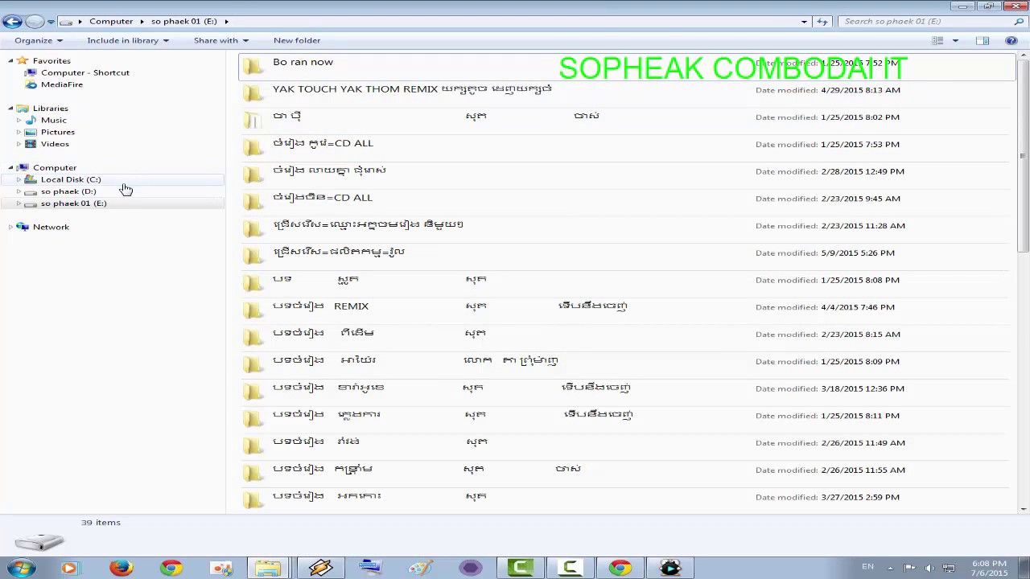
pyautogui.click(127, 193)
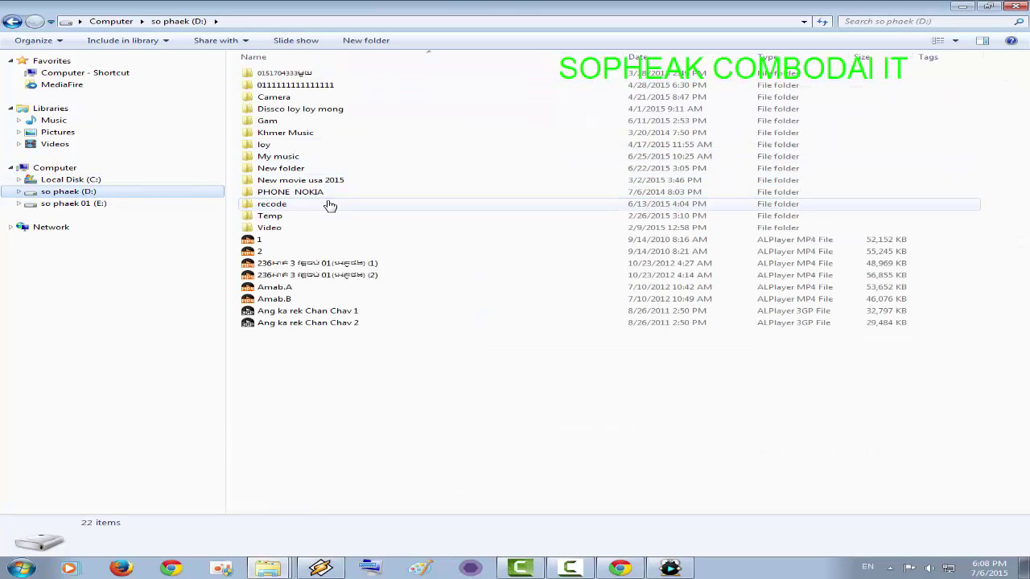
pyautogui.doubleClick(323, 204)
pyautogui.doubleClick(392, 75)
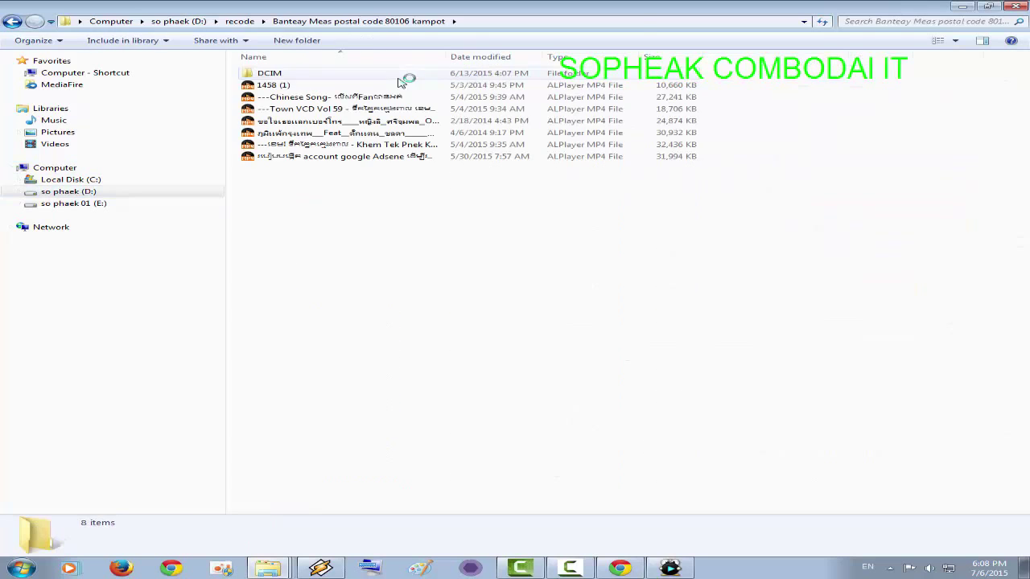
pyautogui.click(14, 22)
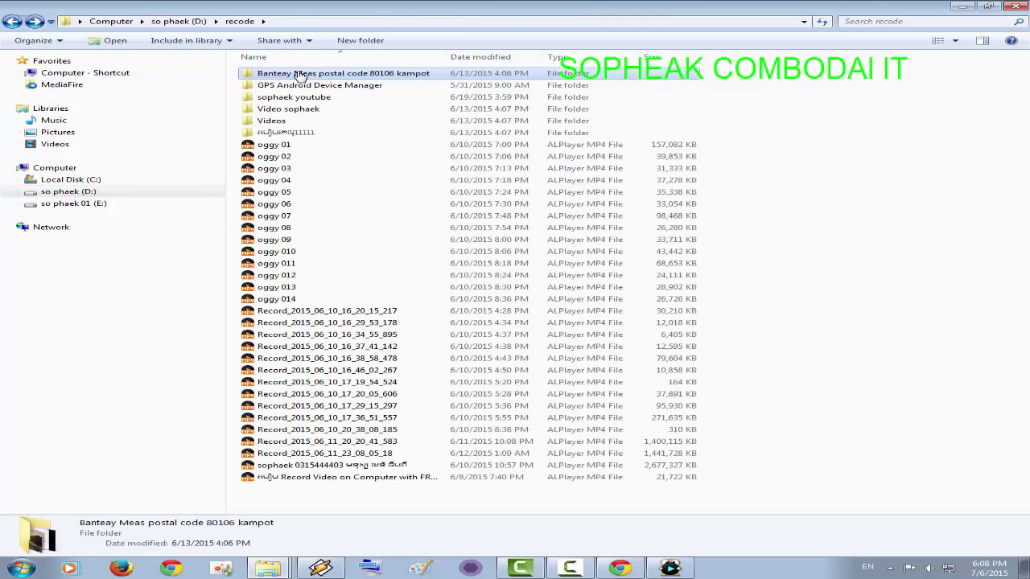
pyautogui.click(299, 74)
pyautogui.hotkey('ctrl', 'c')
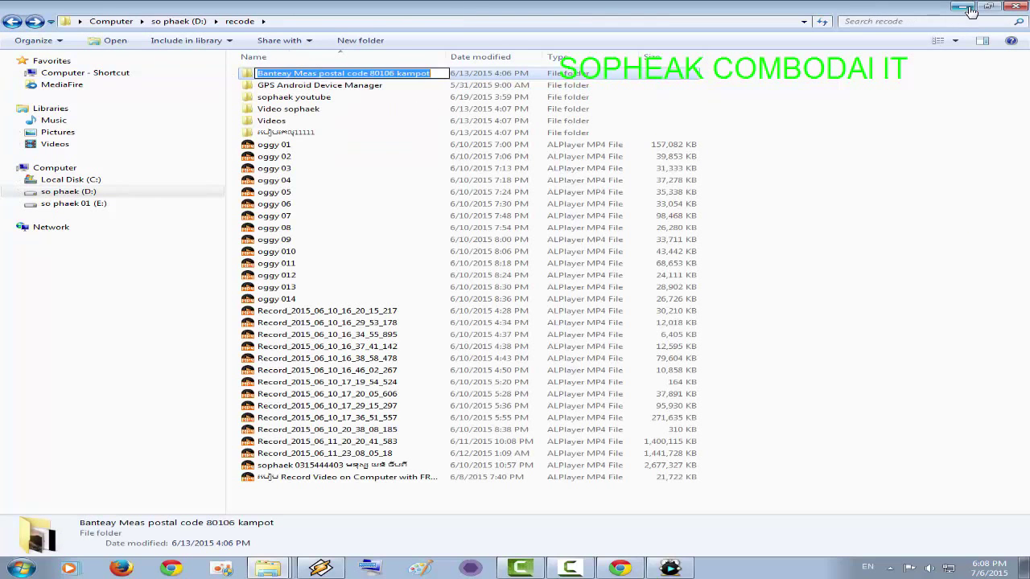
pyautogui.hotkey('alt', 'Tab')
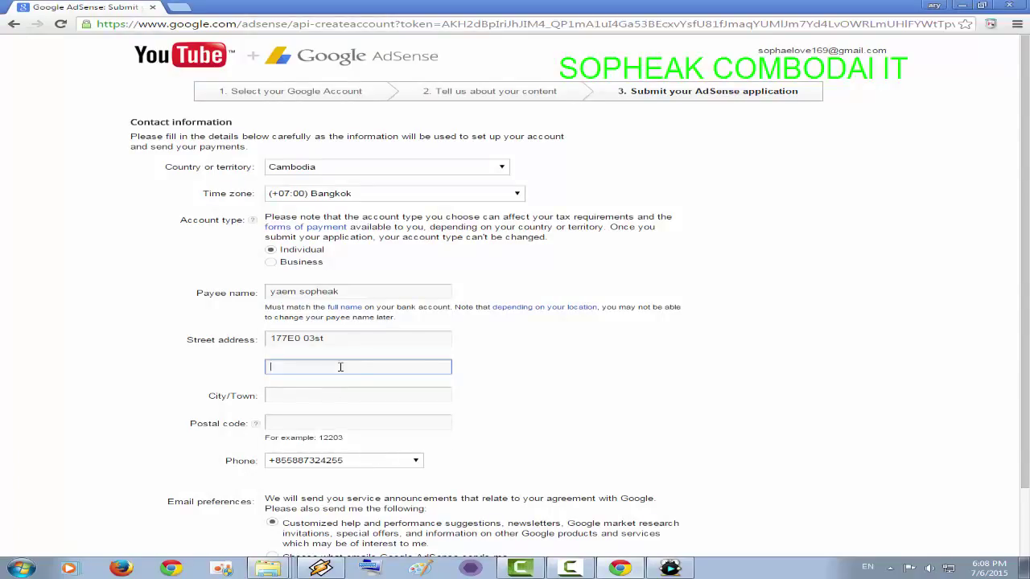
# - Fill address line 2 with the pasted Banteay Meas district name and City/Town with 'kampot'
pyautogui.hotkey('ctrl', 'v')
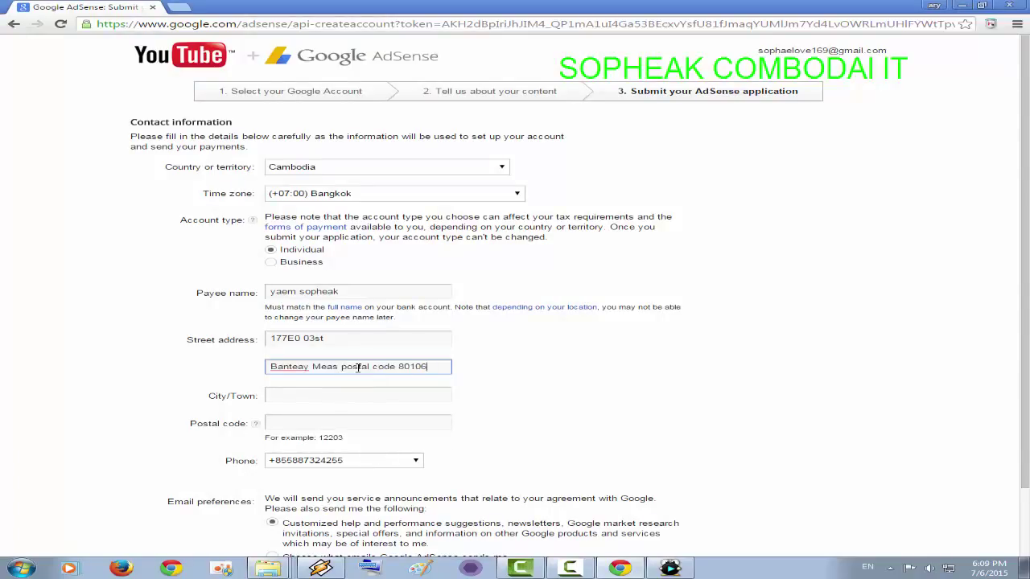
pyautogui.moveTo(341, 369); pyautogui.dragTo(506, 369)
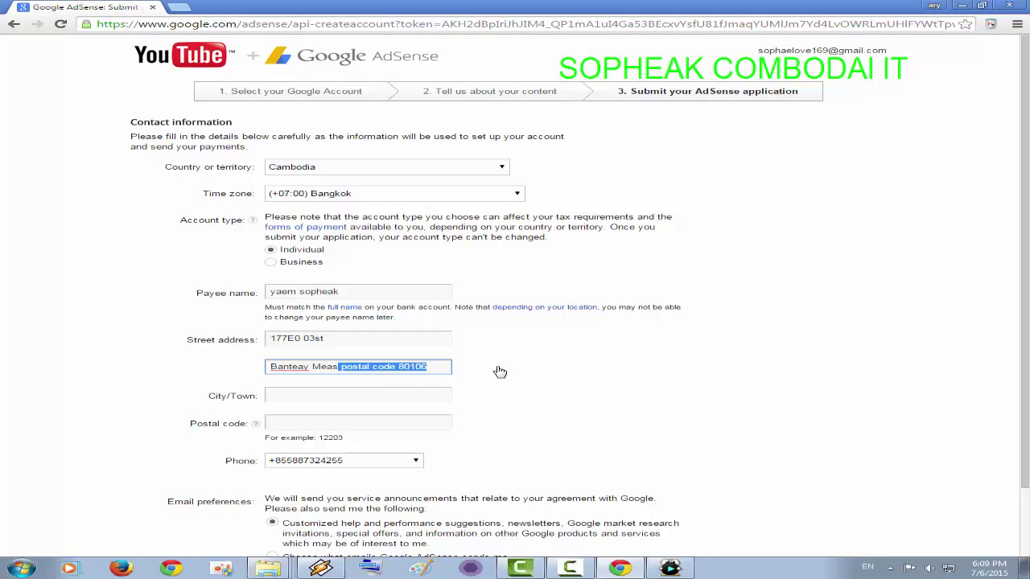
pyautogui.press('BackSpace')
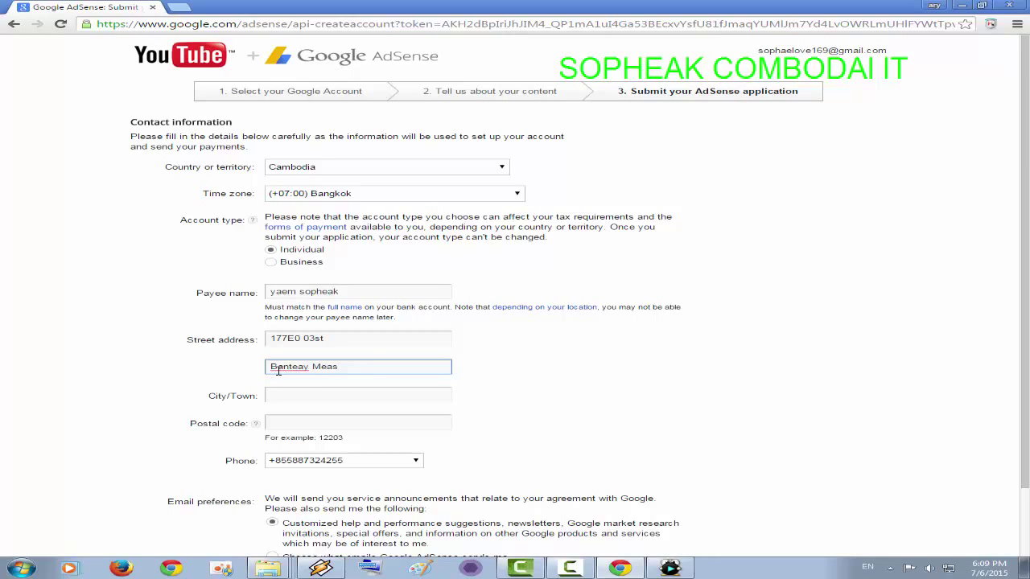
pyautogui.click(306, 395)
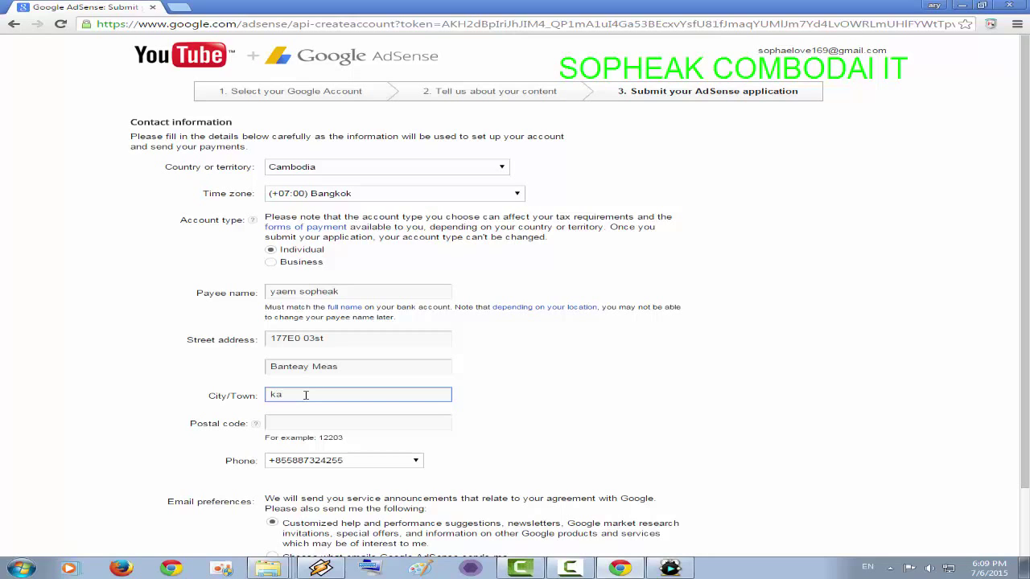
pyautogui.write('kampot')
pyautogui.click(319, 424)
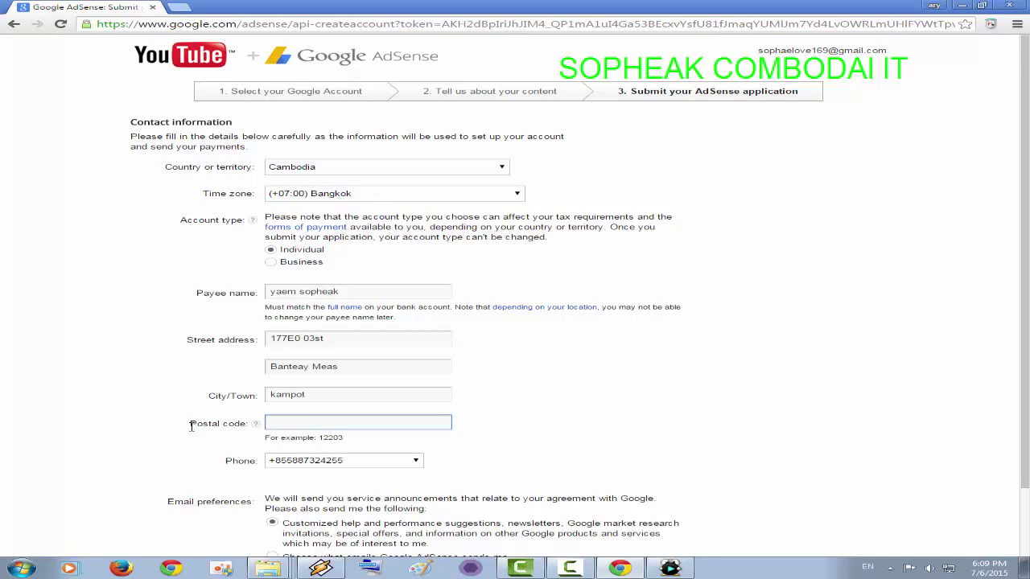
pyautogui.moveTo(190, 424); pyautogui.dragTo(246, 435)
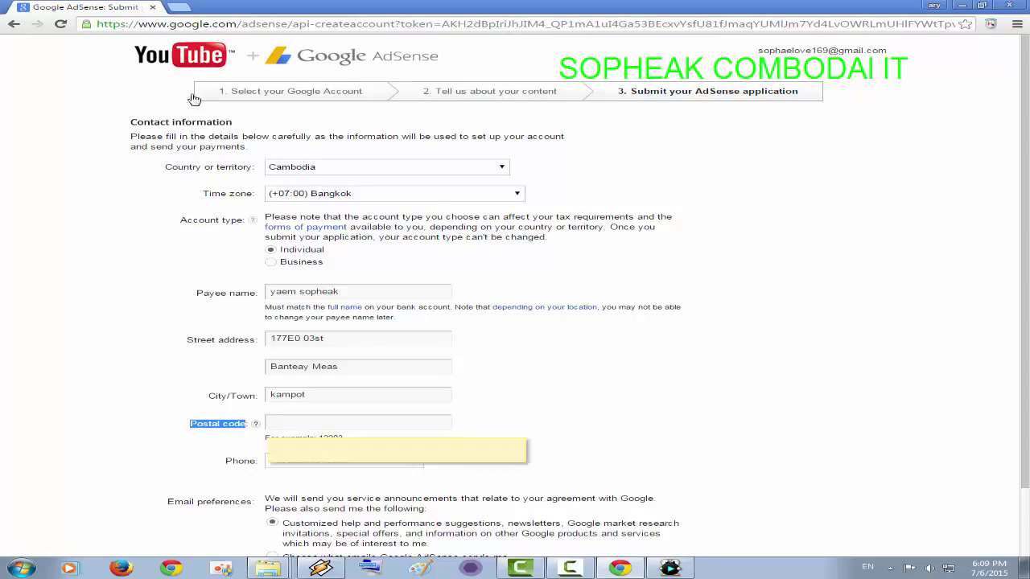
# - Search Google for 'kampot Postal code' in a new tab
pyautogui.click(184, 8)
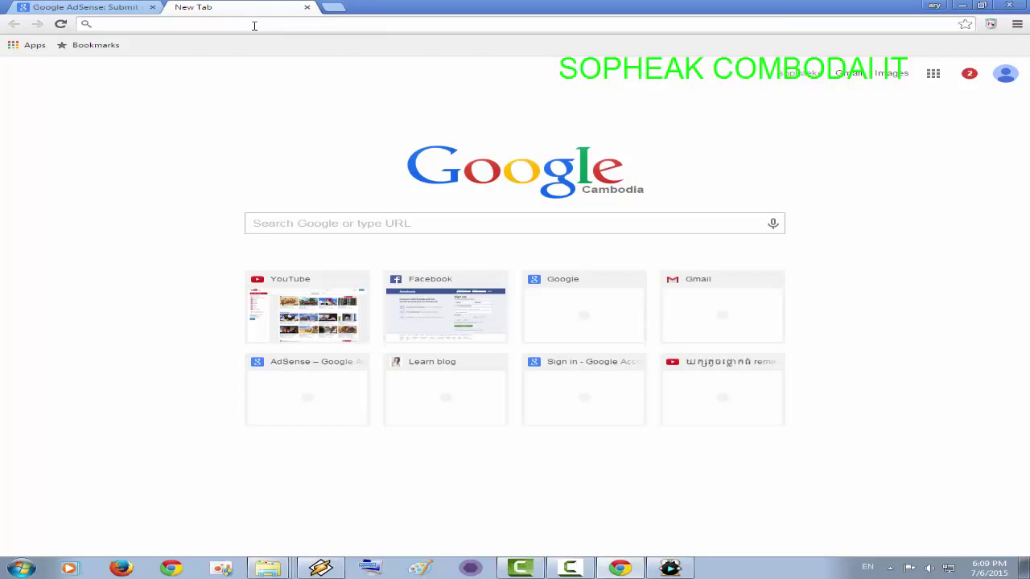
pyautogui.write('k')
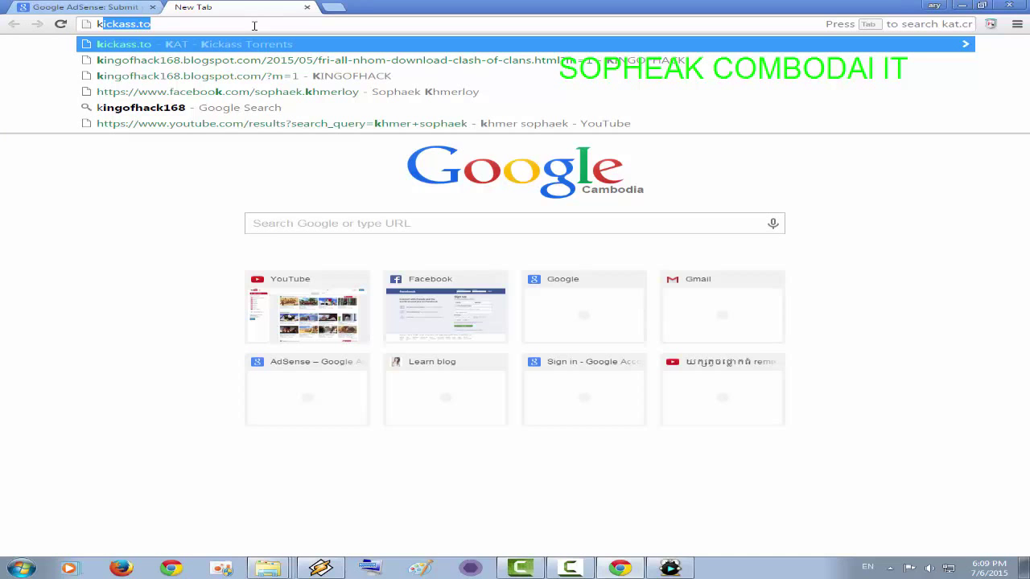
pyautogui.write('amp')
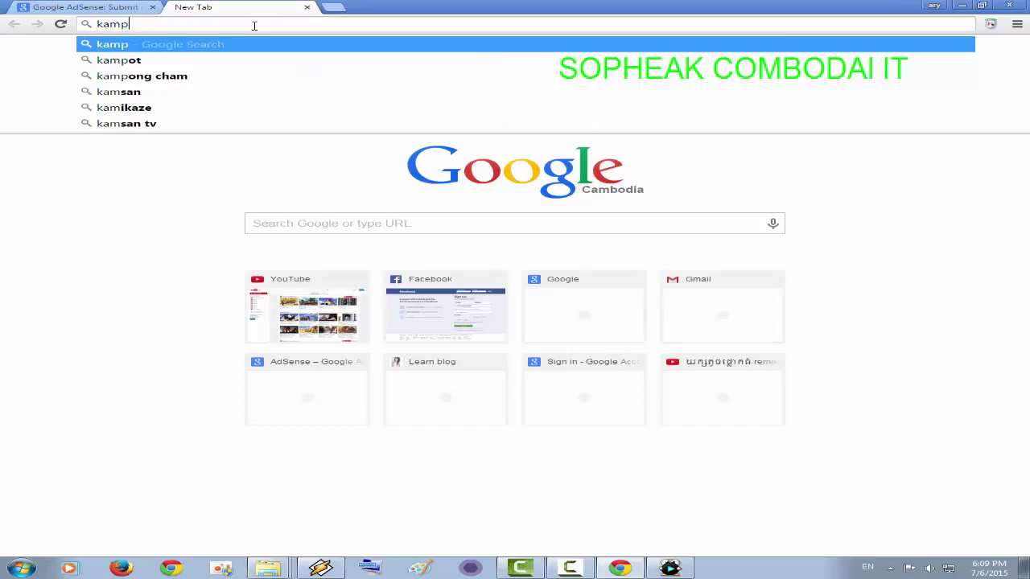
pyautogui.write('ot')
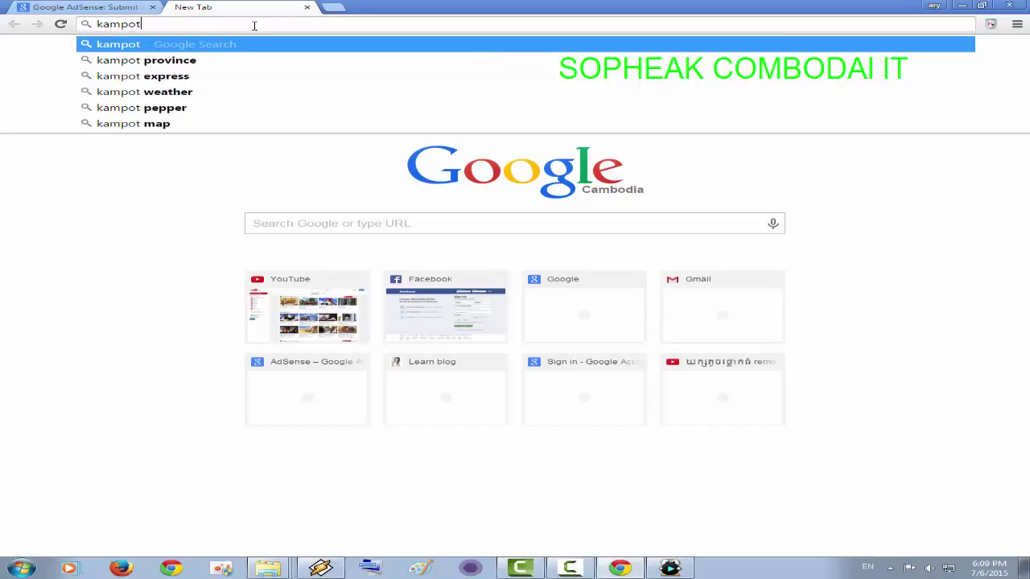
pyautogui.write('.')
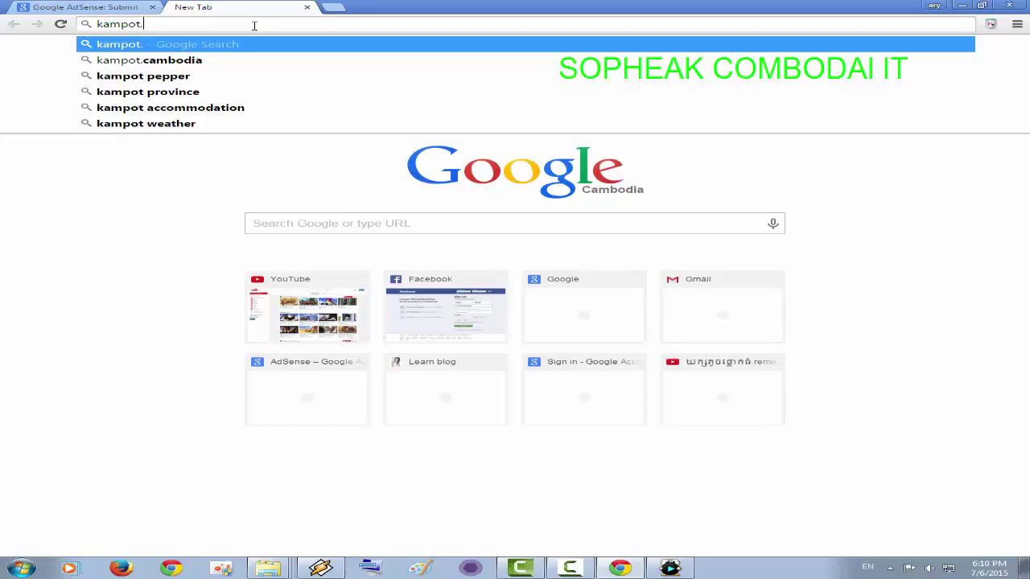
pyautogui.press('BackSpace')
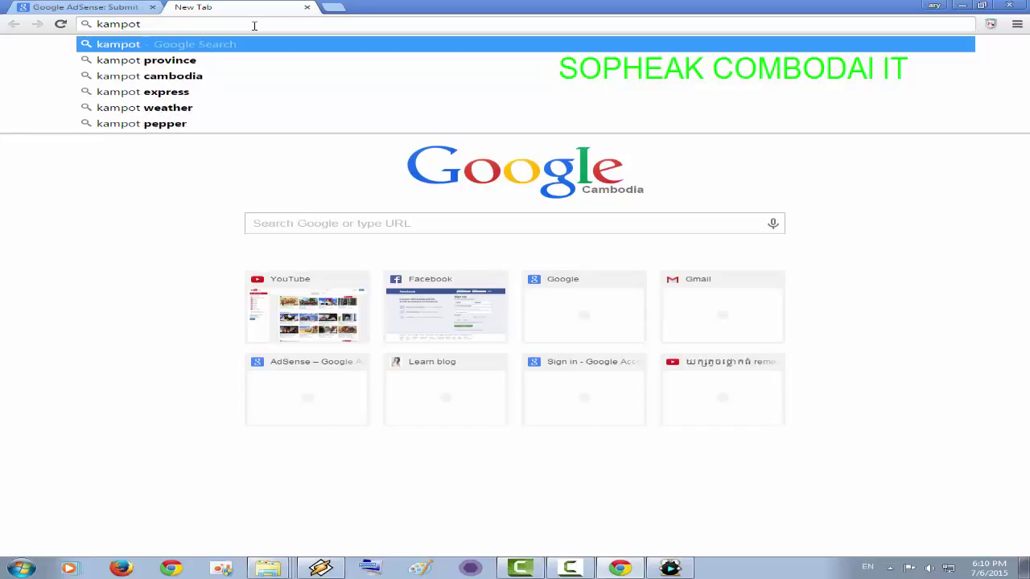
pyautogui.write('Postal code')
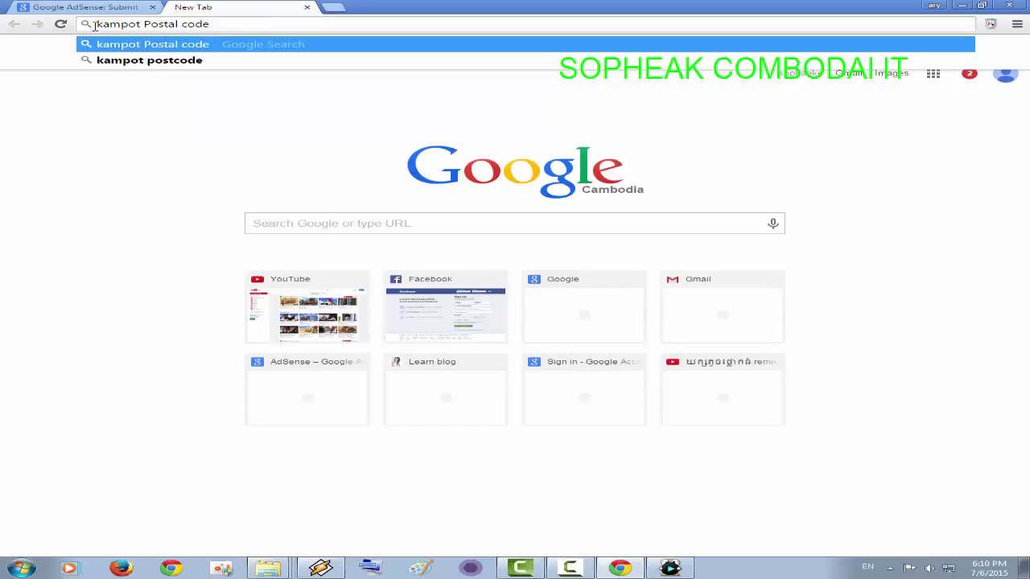
pyautogui.click(155, 45)
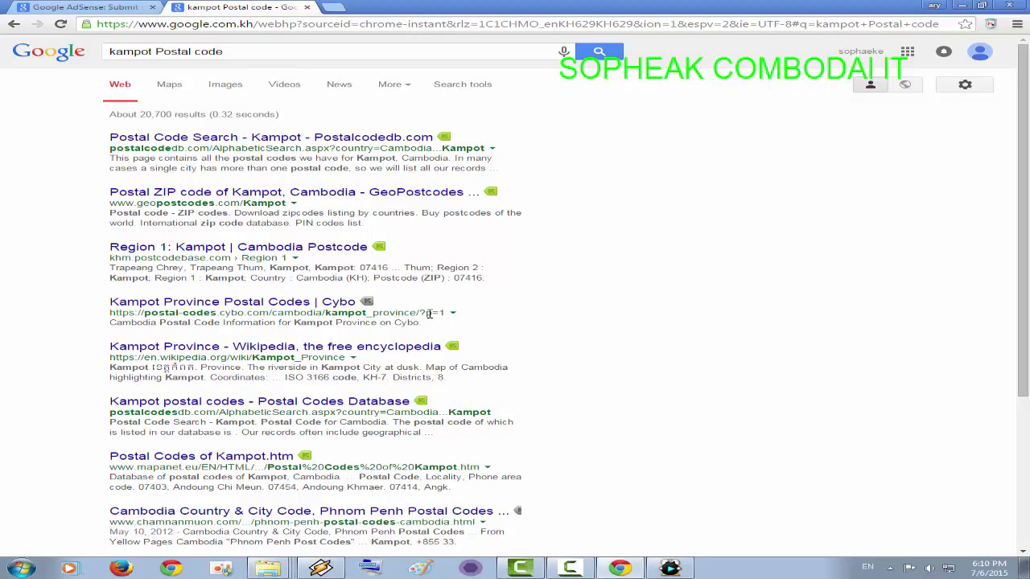
# - Open the 'Kampot Province - Wikipedia' article from the search results
pyautogui.scroll(-1, 549, 379)
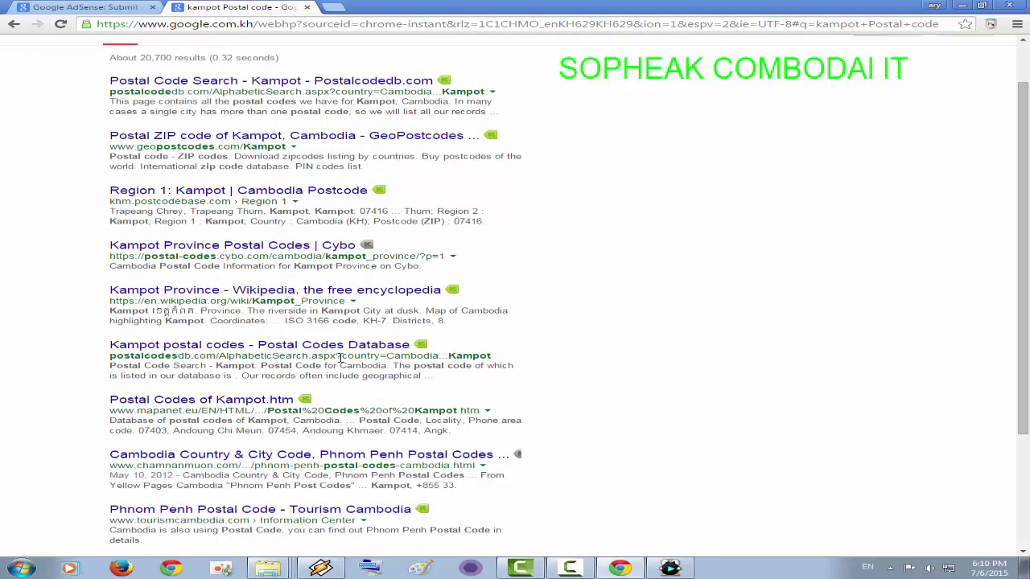
pyautogui.scroll(-1, 552, 462)
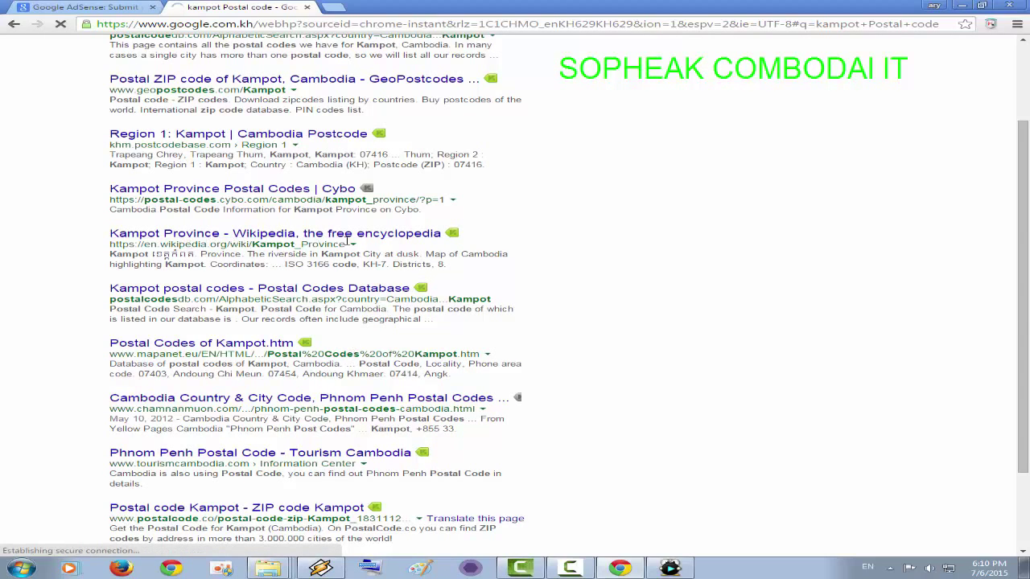
pyautogui.click(393, 236)
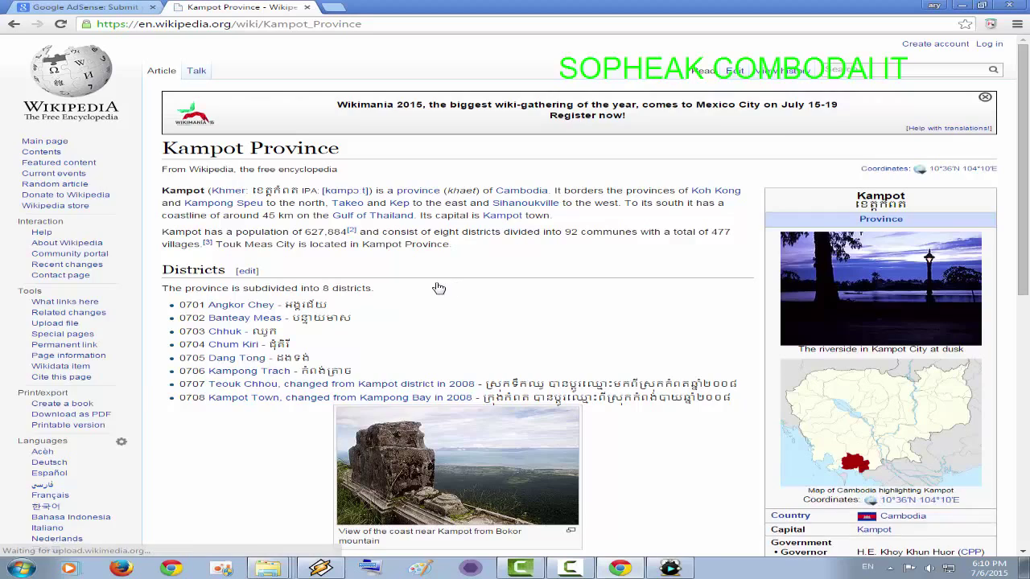
# - Switch to the Khmer-language Kampot Province article and scroll to its district table
pyautogui.scroll(-3, 276, 263)
pyautogui.scroll(3, 424, 341)
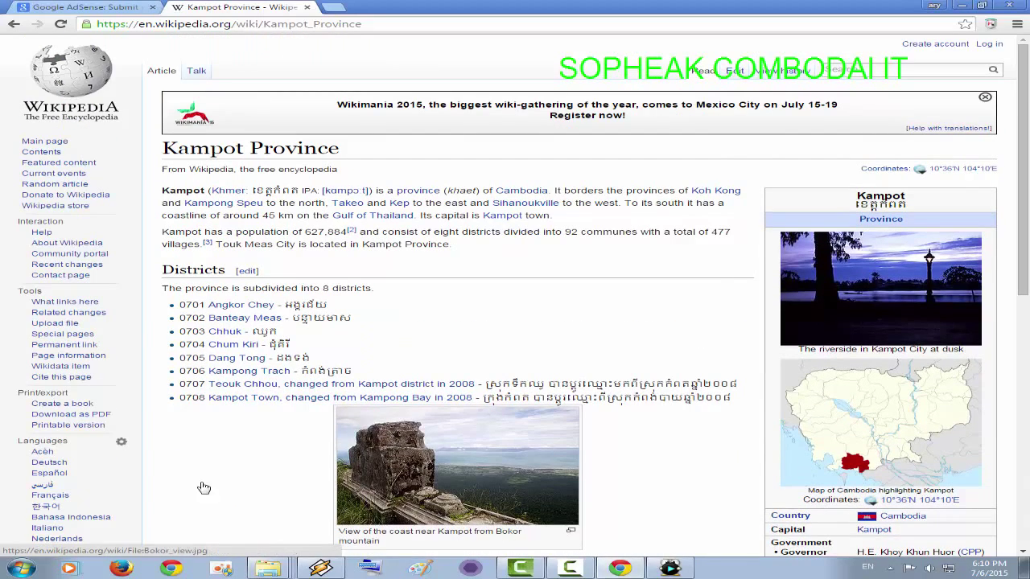
pyautogui.scroll(-3, 379, 390)
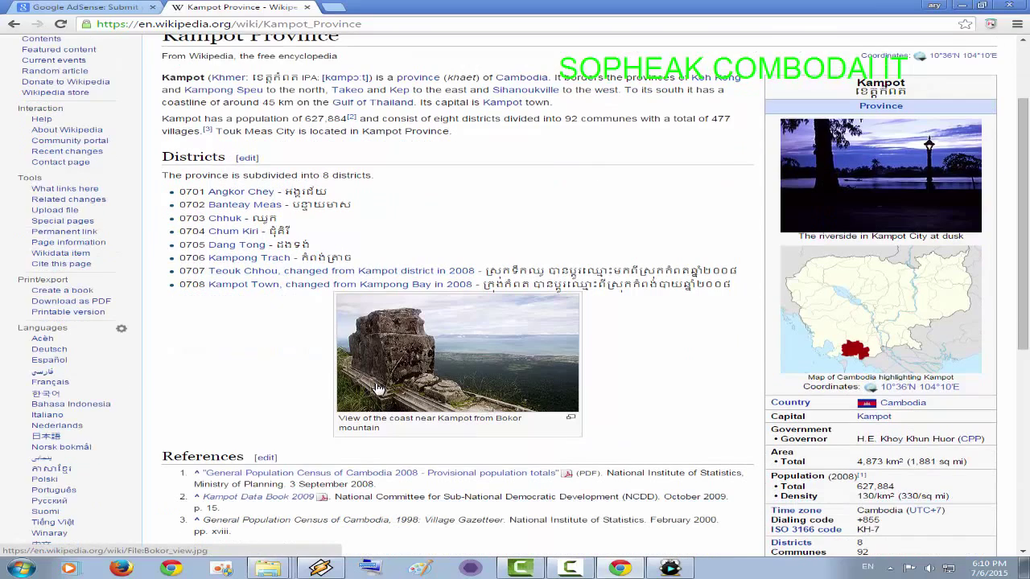
pyautogui.scroll(-3, 617, 338)
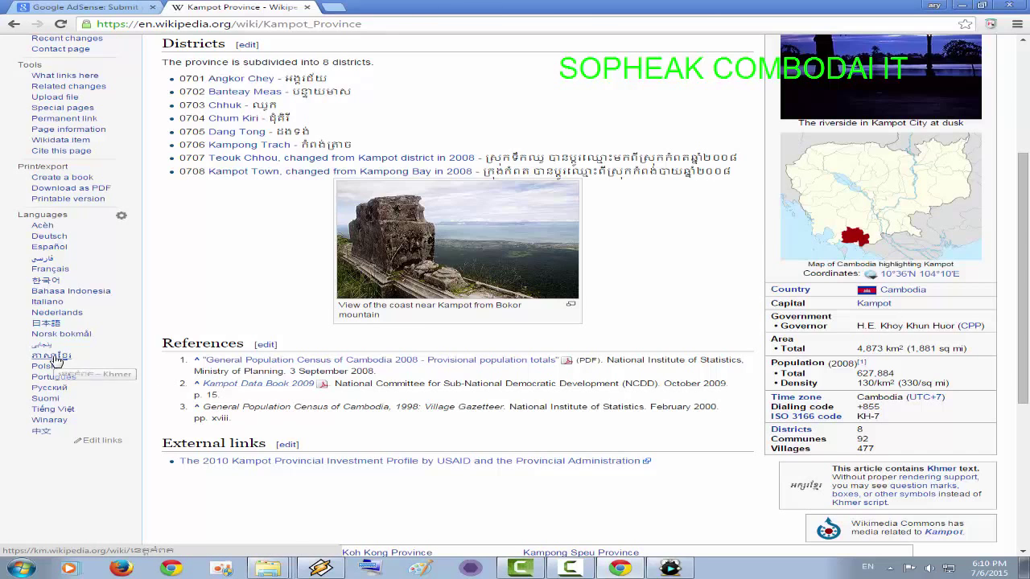
pyautogui.click(55, 361)
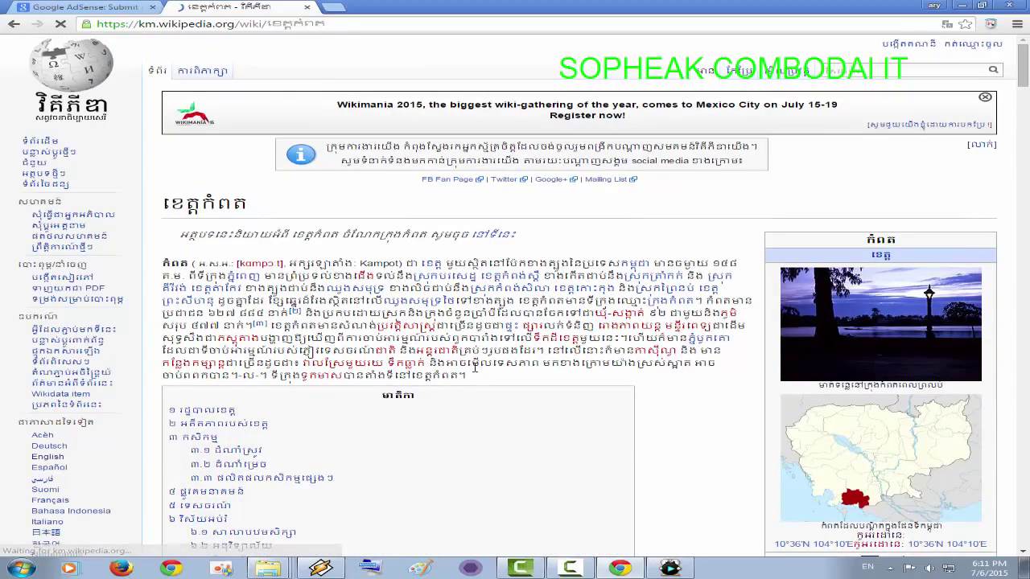
pyautogui.scroll(-5, 475, 369)
pyautogui.scroll(-2, 475, 368)
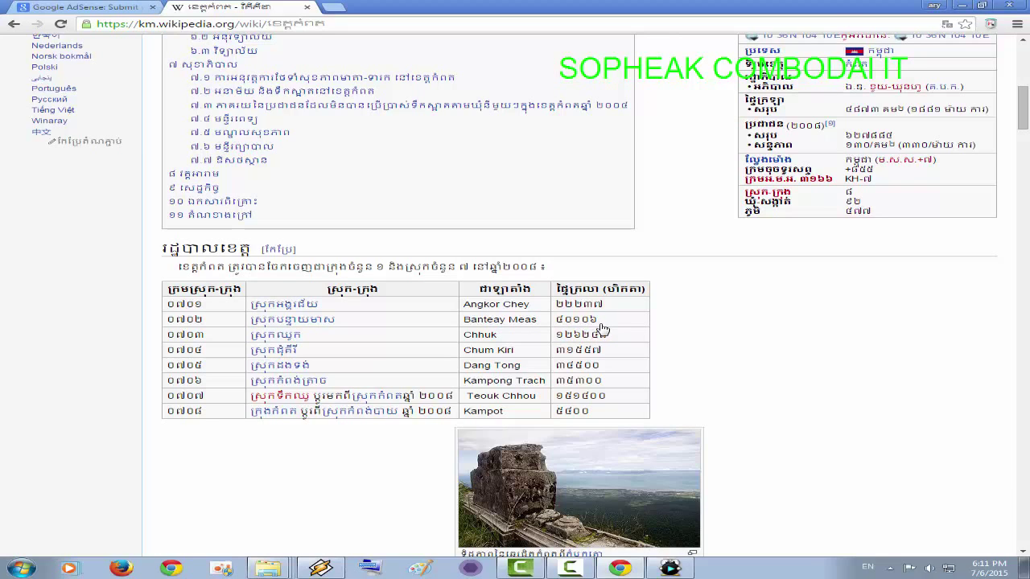
# - Go back to the AdSense Postal code field and reopen the recode folder from Explorer's jump list
pyautogui.click(95, 8)
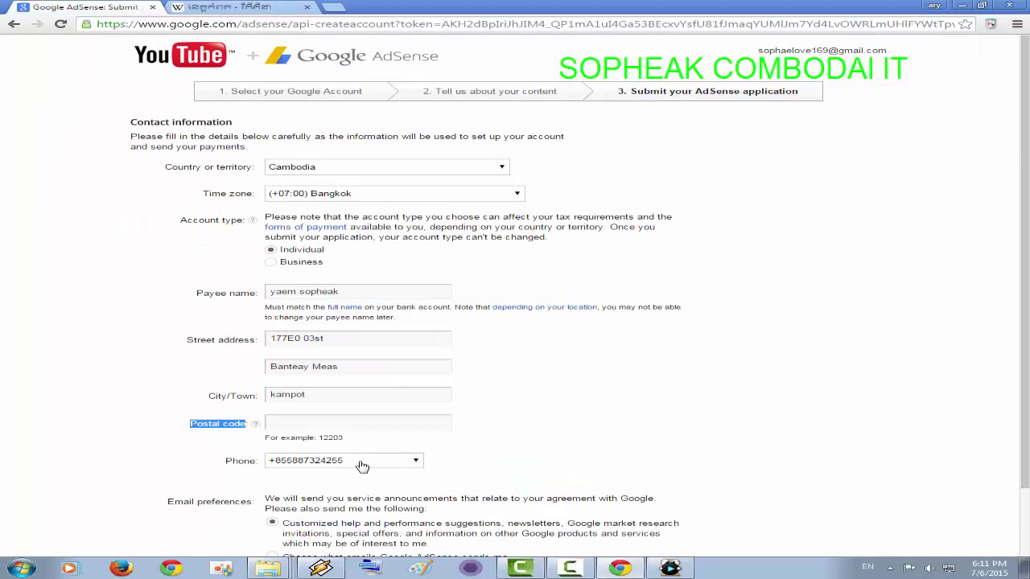
pyautogui.click(348, 421)
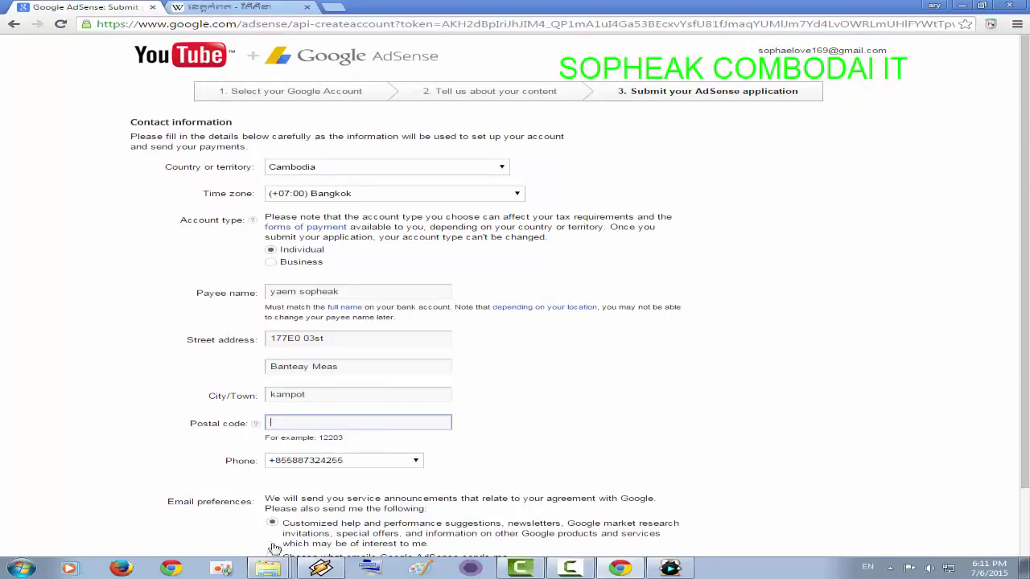
pyautogui.rightClick(268, 568)
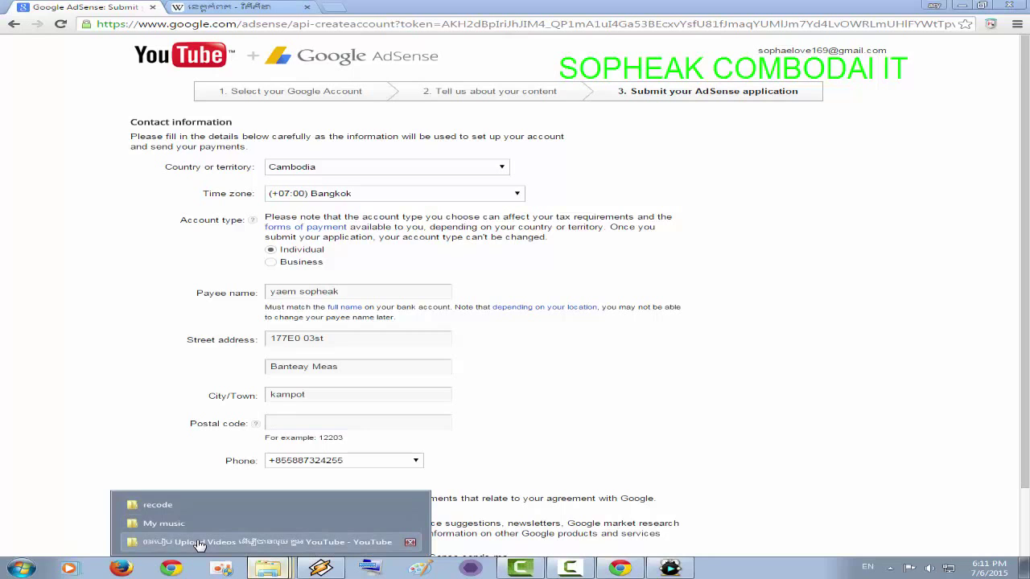
pyautogui.click(157, 504)
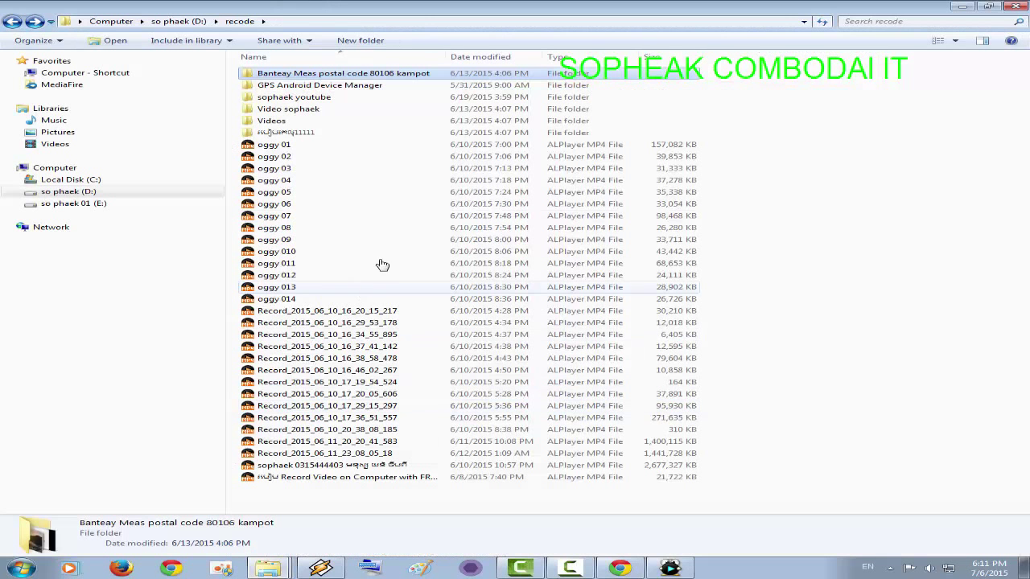
# - Pick out 80106 from the Banteay Meas folder name, then minimize the recode window
pyautogui.click(416, 74)
pyautogui.click(394, 74)
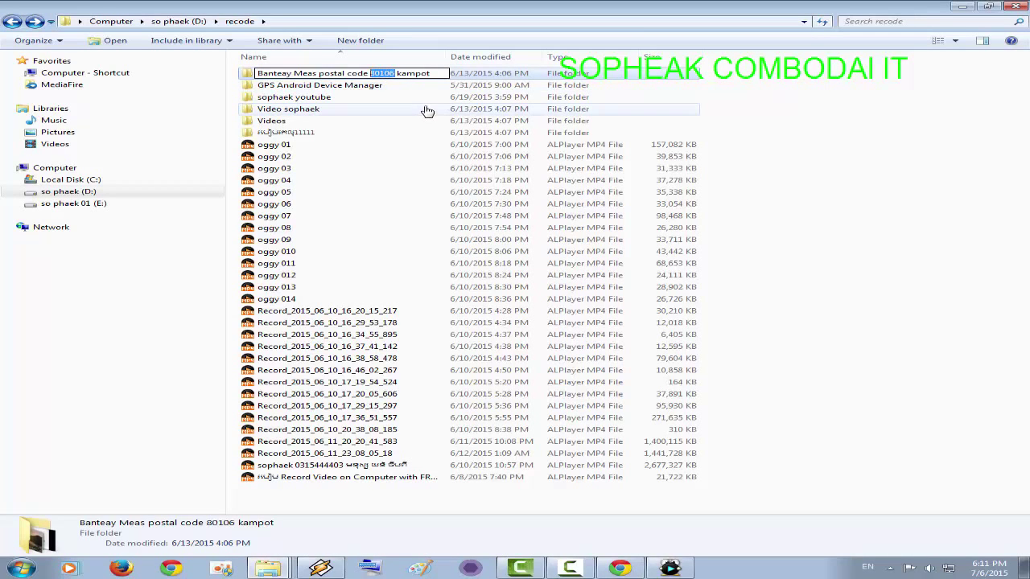
pyautogui.click(962, 7)
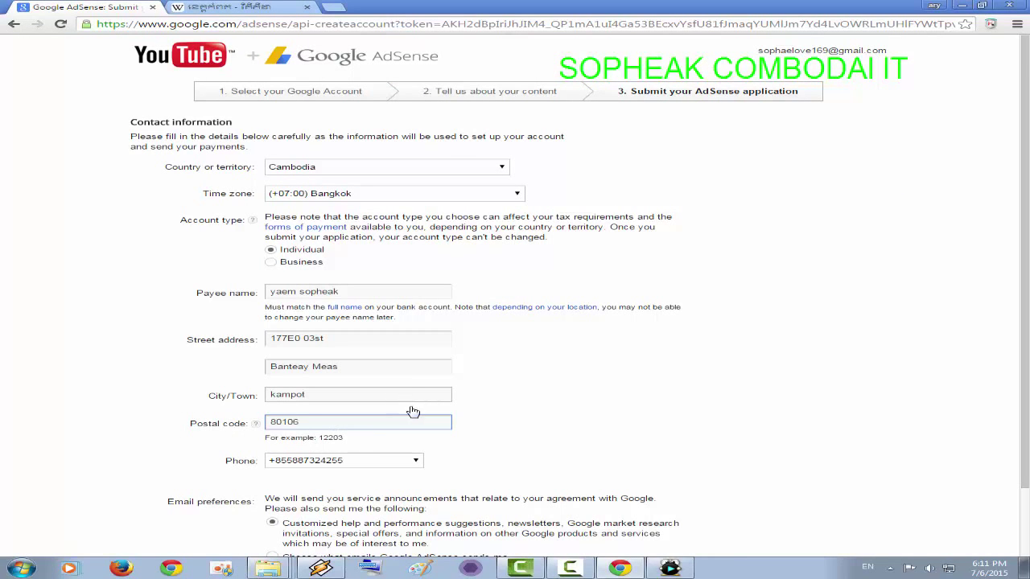
# - Enter postal code 80106 and scroll down to the Submit my application button
pyautogui.scroll(-1, 370, 455)
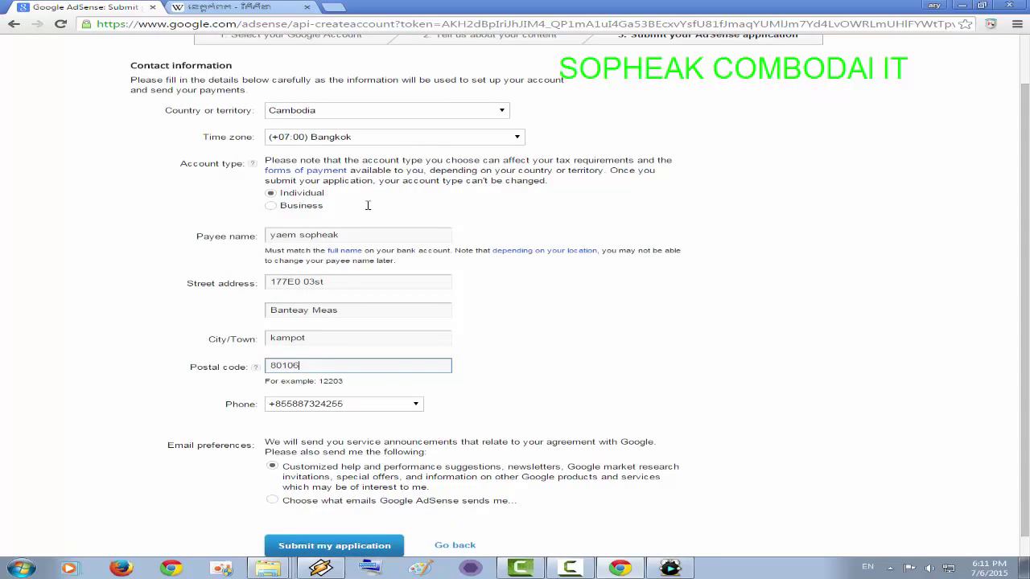
pyautogui.scroll(-1, 330, 550)
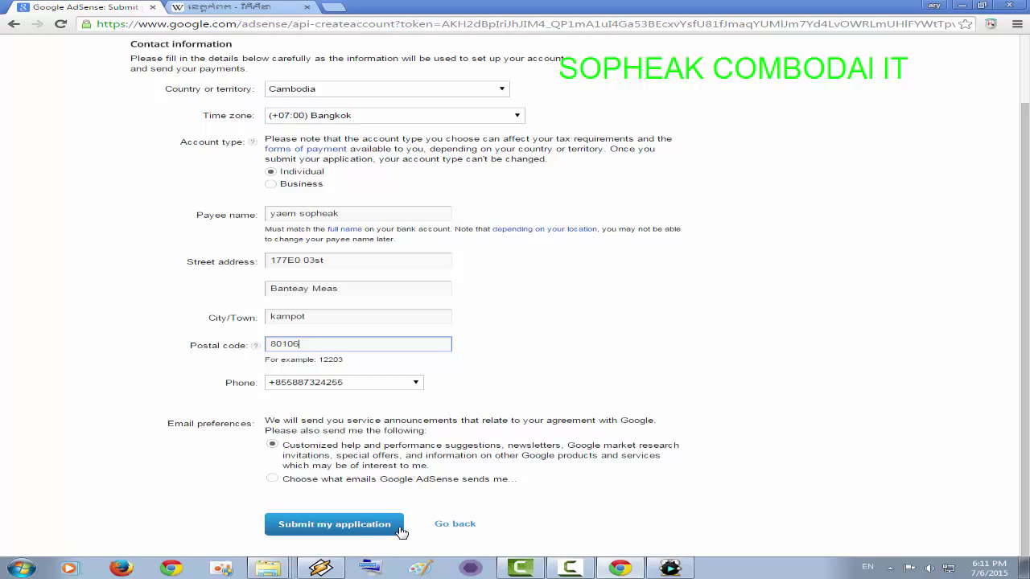
pyautogui.scroll(2, 451, 495)
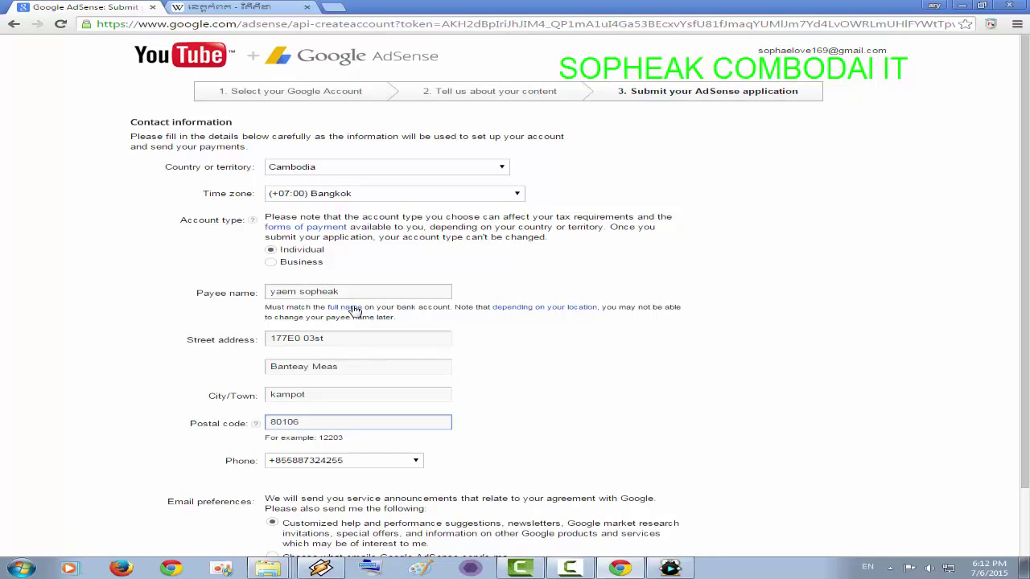
pyautogui.scroll(-1, 362, 296)
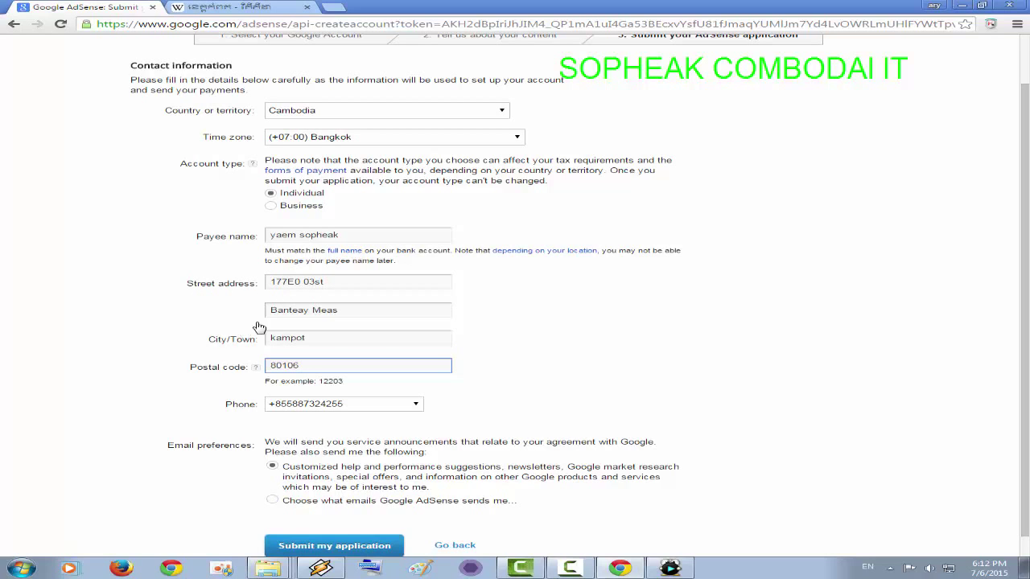
pyautogui.scroll(-1, 359, 314)
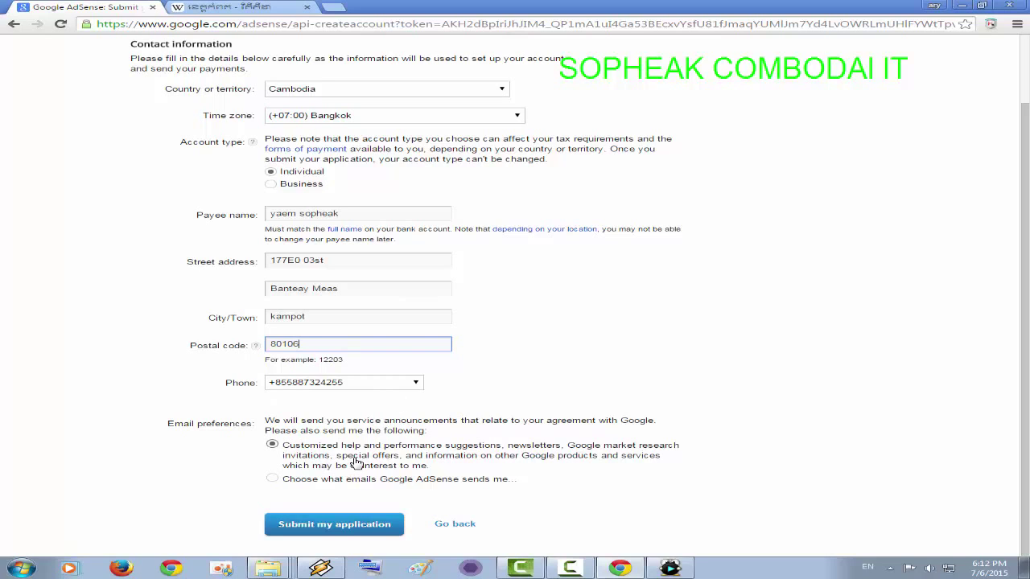
# - Submit the AdSense application and check the reloaded contact information page
pyautogui.click(326, 527)
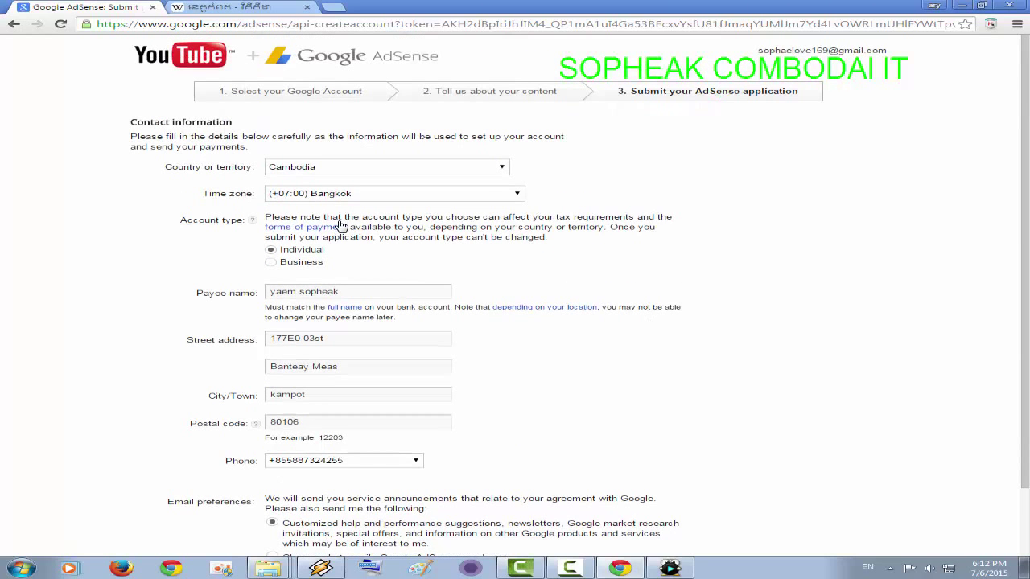
pyautogui.scroll(-1, 448, 368)
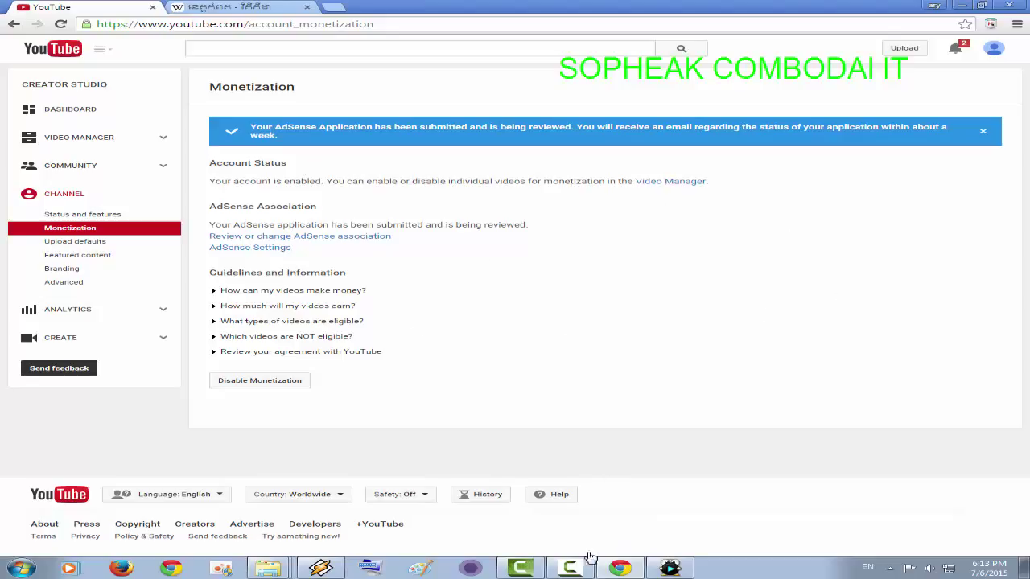
pyautogui.moveTo(568, 573)
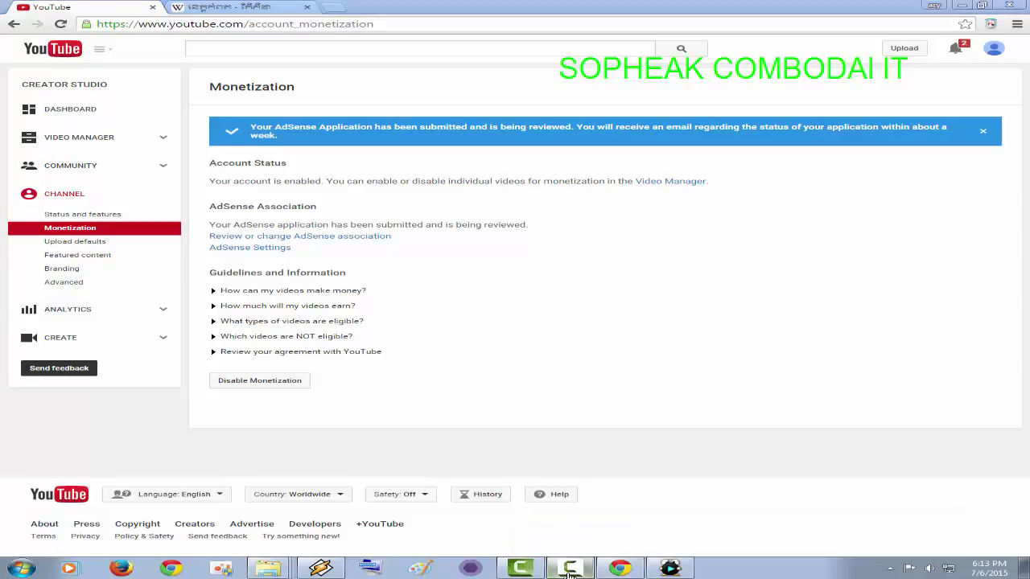
pyautogui.click(570, 571)
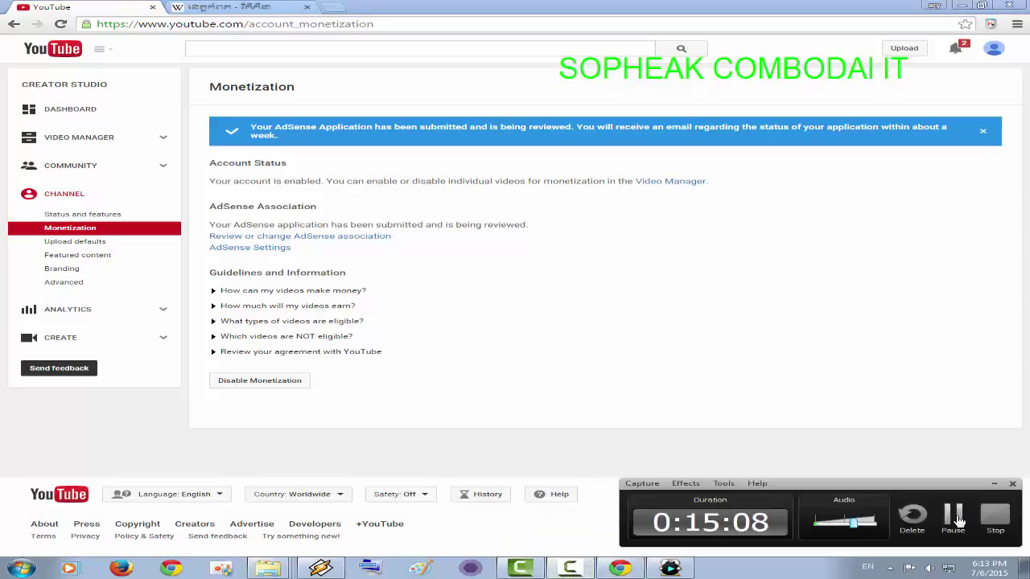